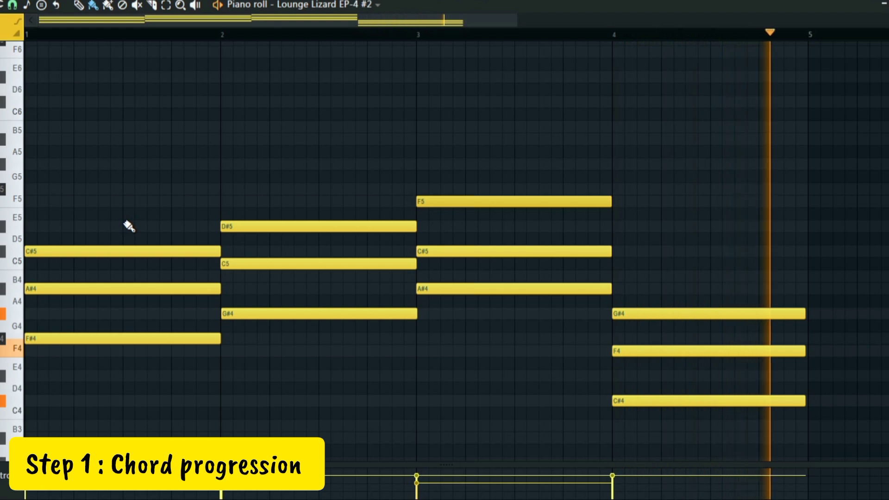
Step: Raise the middle note of each of the four Lounge Lizard chords by one octave: A#4, C5, C#5 and F4
key("space")
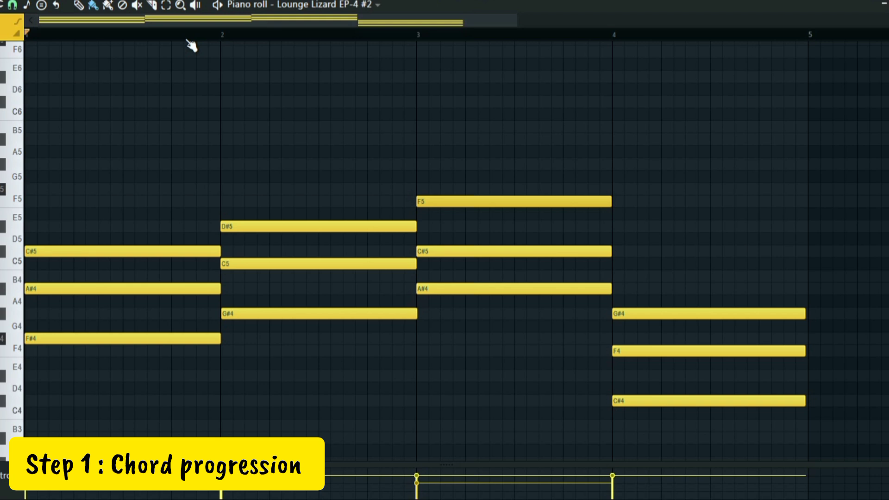
left_click(204, 287, "ctrl")
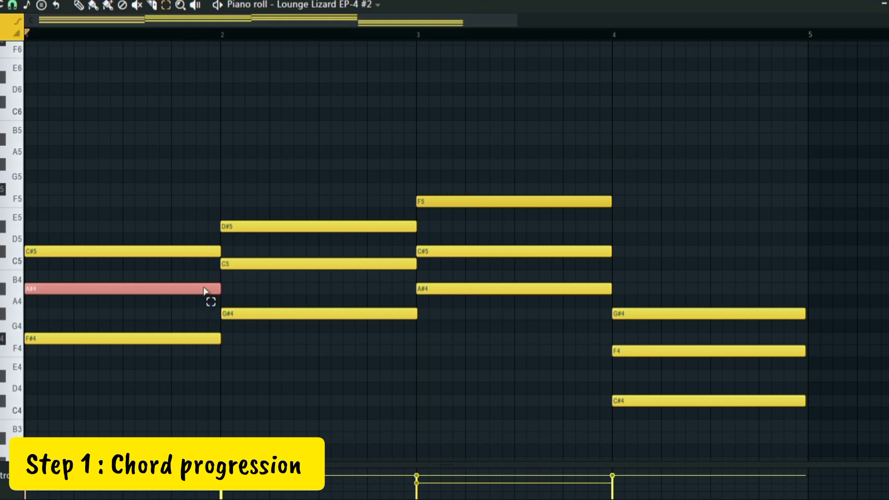
left_click(261, 264, "ctrl+shift")
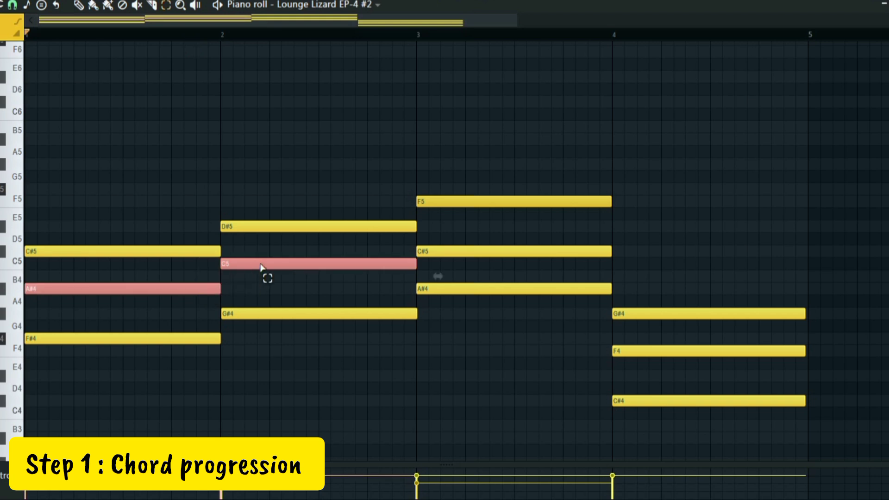
key("ctrl+Up")
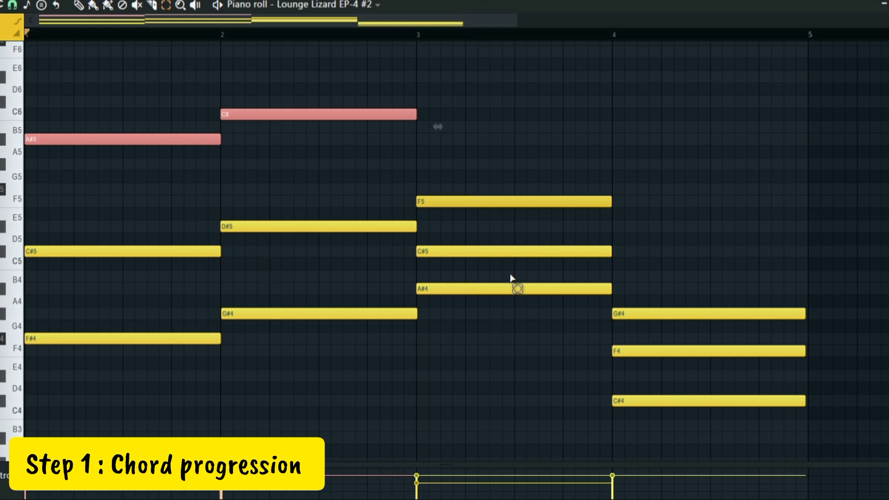
left_click(523, 251)
key("ctrl+Up")
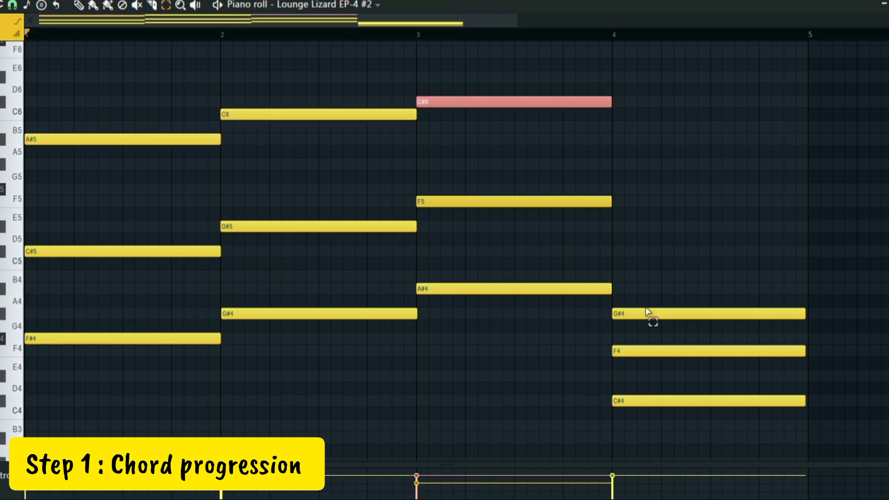
left_click(665, 350)
key("ctrl+Up")
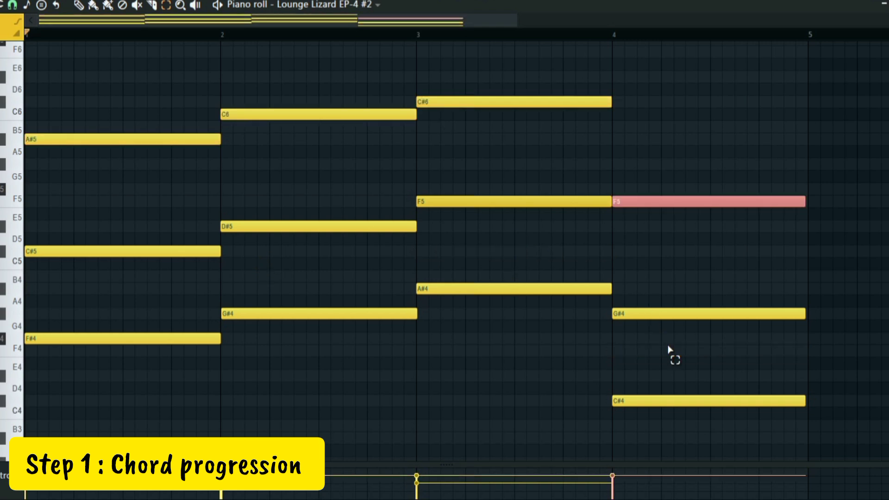
Step: Play back the revoiced Lounge Lizard chords and the Pianoteq 6 part with its added melody notes
key("space")
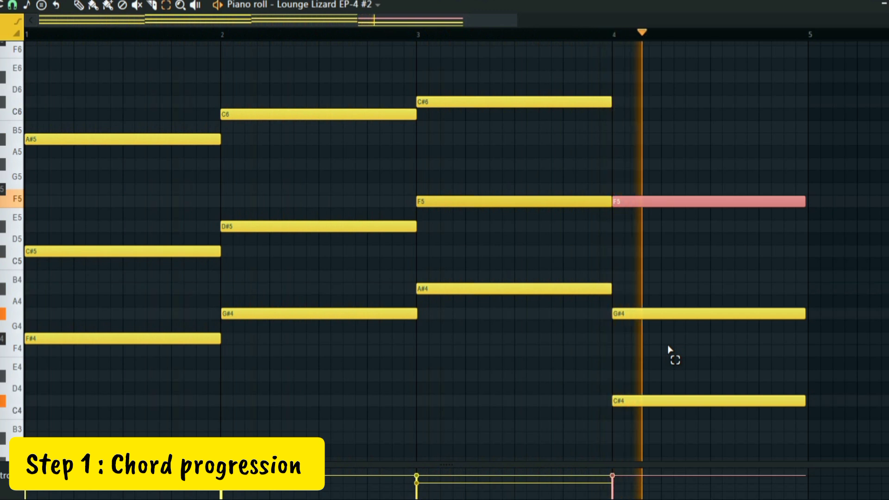
key("space")
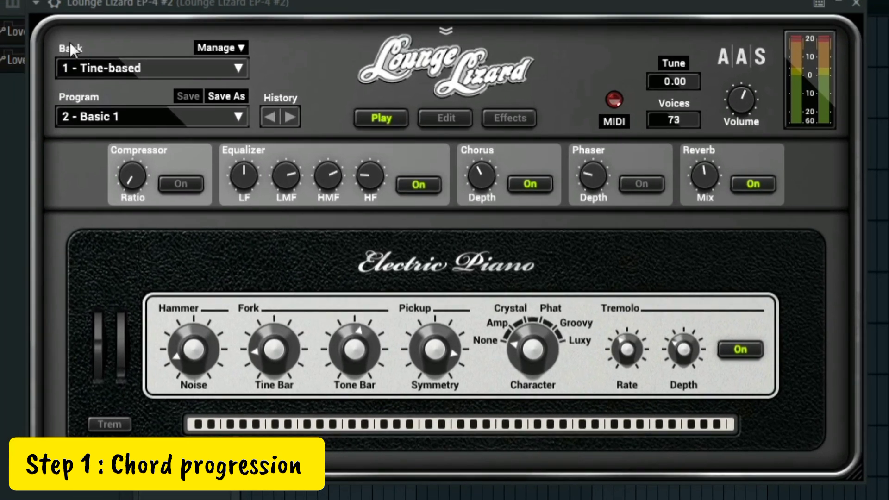
mouse_move(67, 70)
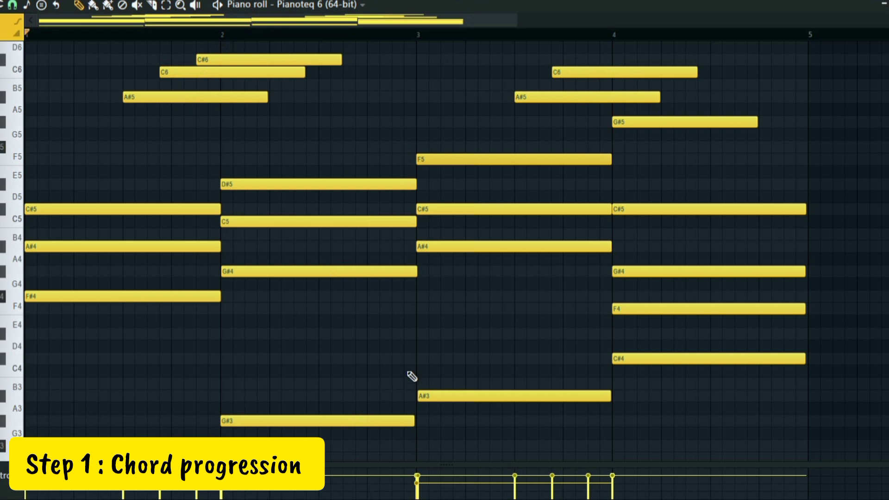
key("space")
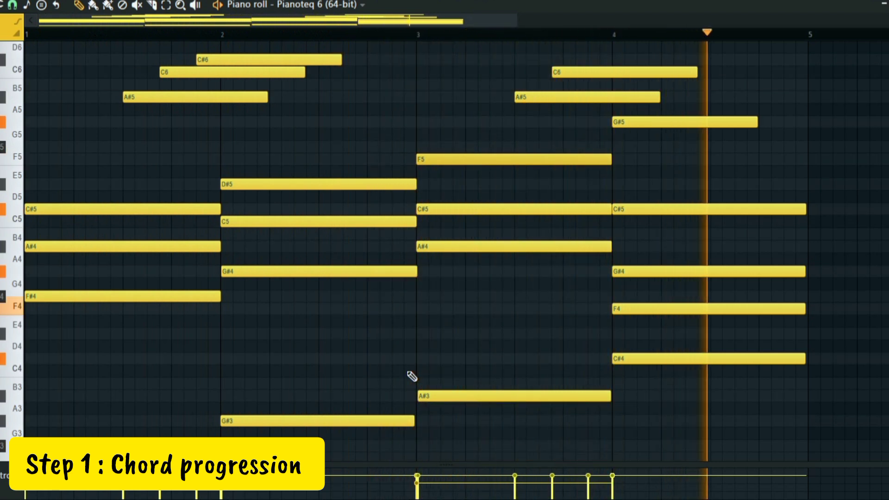
key("space")
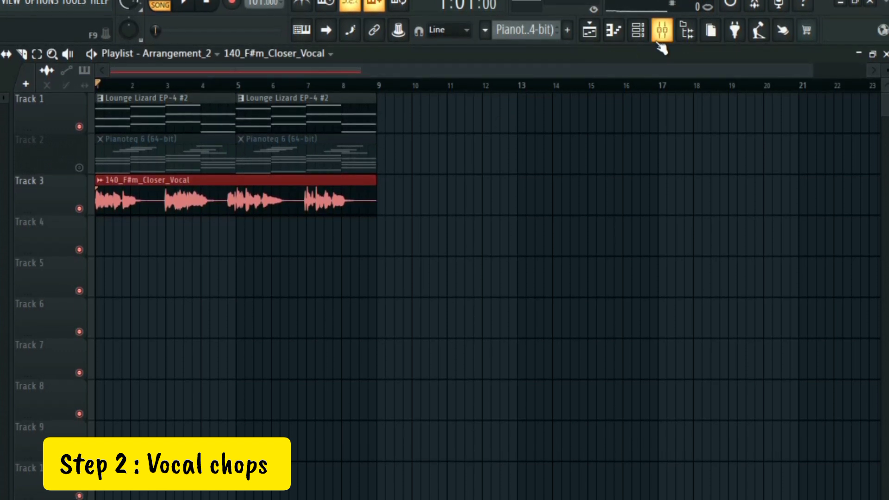
Step: Open the Gross Beat effect on the mixer insert assigned to the 140_F#m_Closer_Vocal clip
double_click(215, 198)
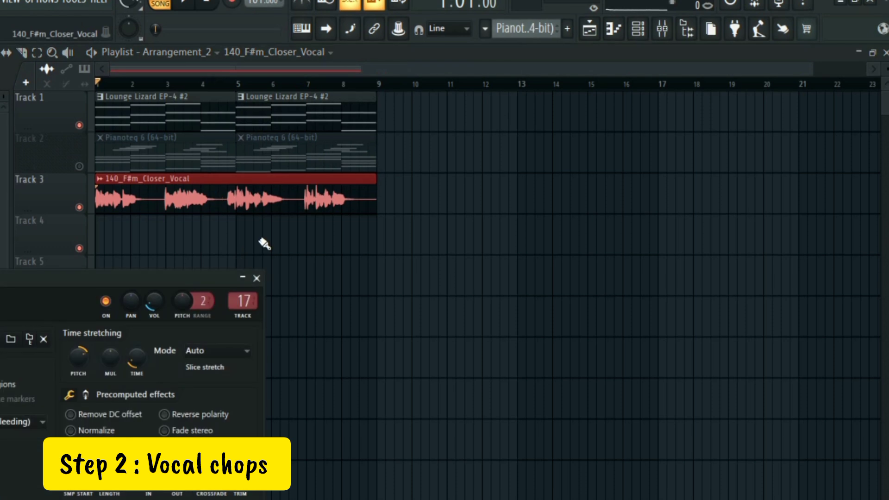
double_click(243, 301)
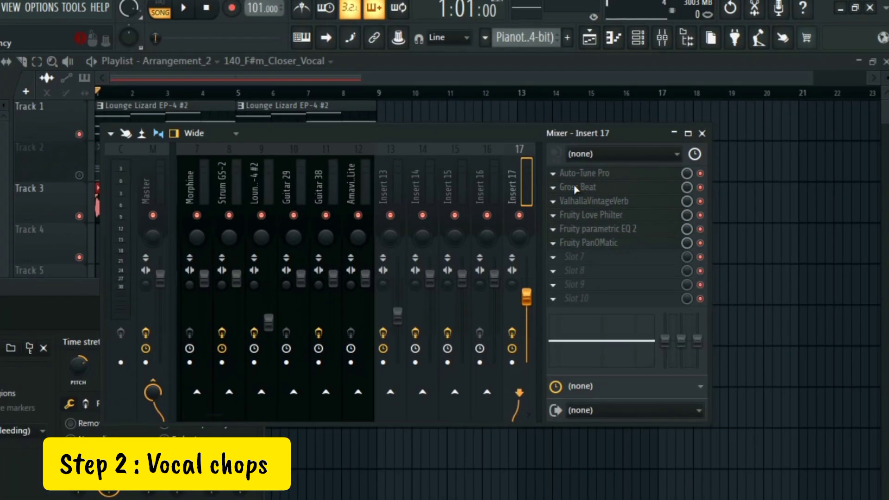
left_click(473, 110)
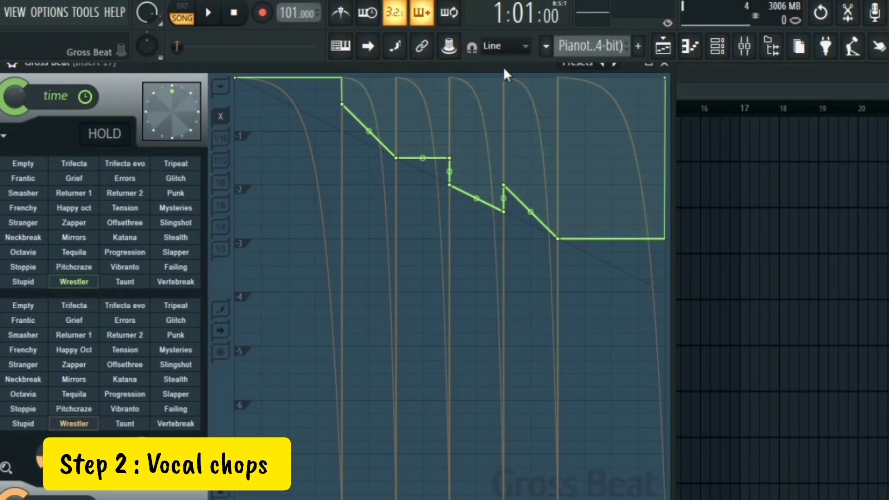
left_click_drag(505, 70, 508, 100)
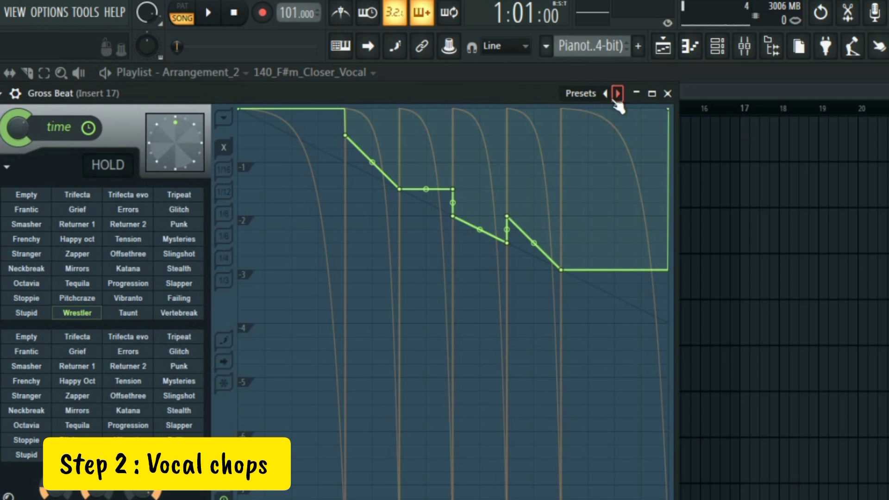
Step: View the Gross Beat preset list without choosing one, and close the effect and the vocal's sample settings
left_click(618, 97)
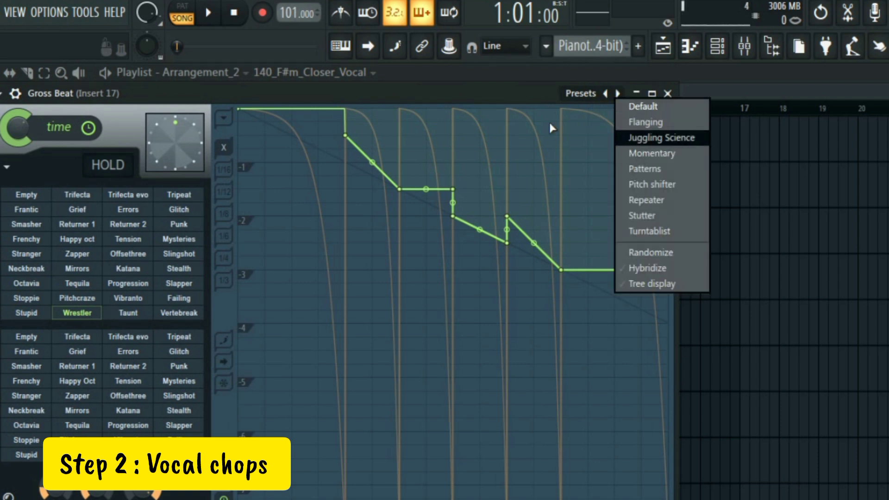
left_click(523, 103)
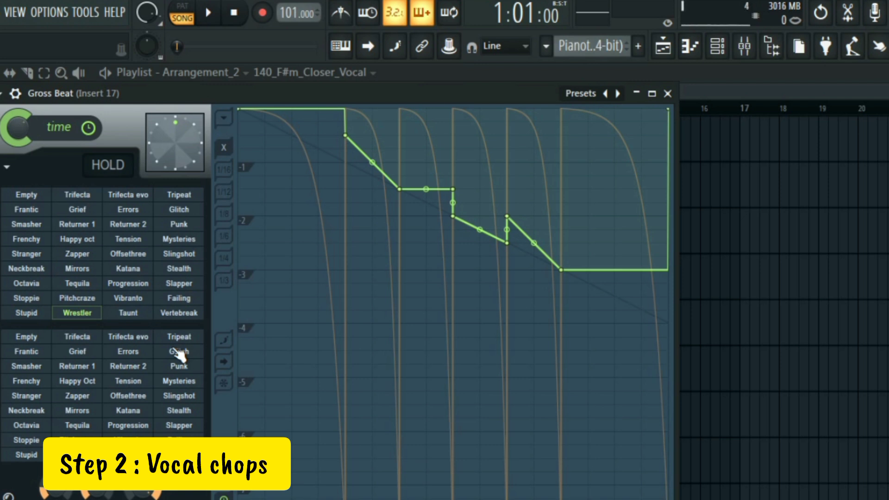
left_click(670, 93)
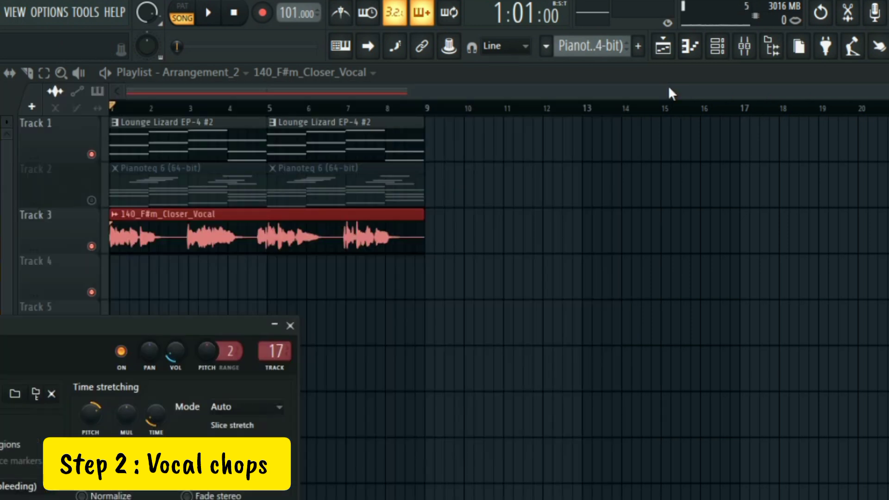
key("Escape")
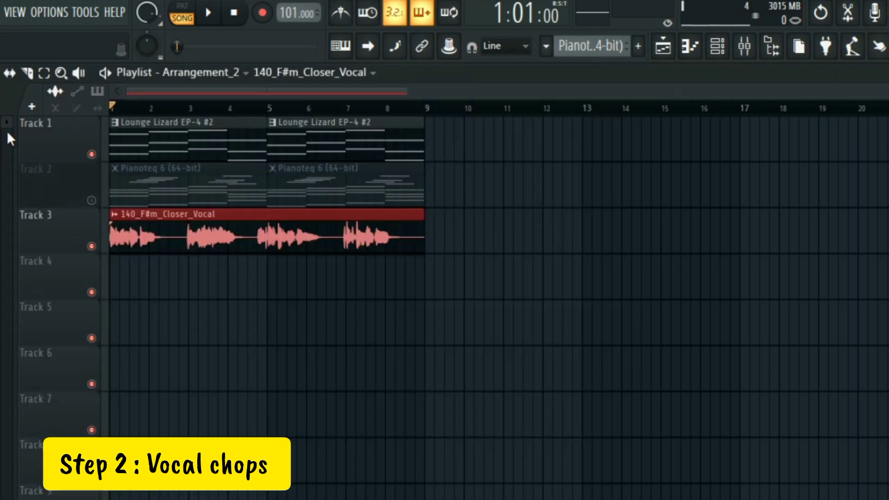
Step: Play the arrangement to hear the vocal chops together with the electric piano chords
left_click(209, 15)
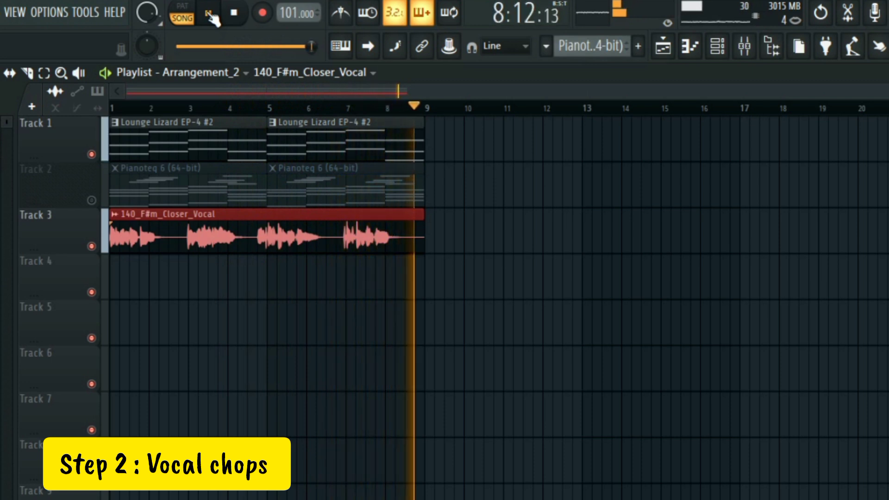
left_click(208, 14)
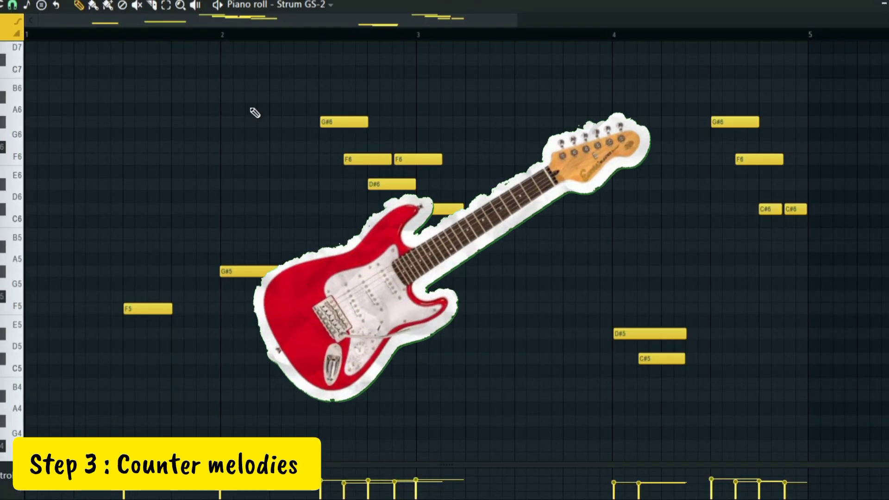
Step: Audition the guitar counter melodies in the Strum GS-2 and Strum GS-2 #2 piano rolls
key("space")
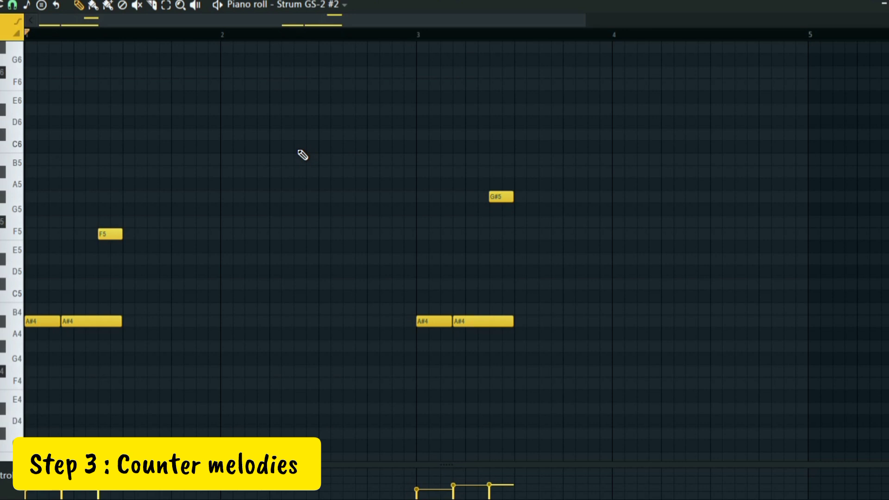
key("space")
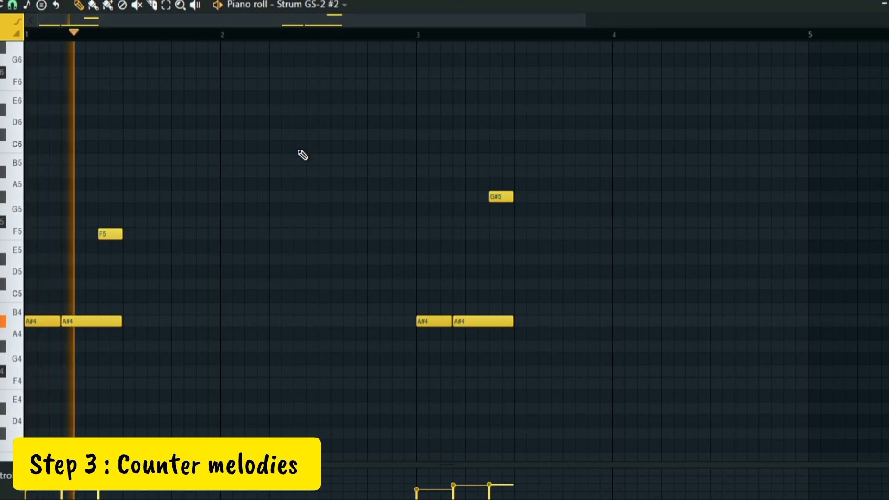
key("space")
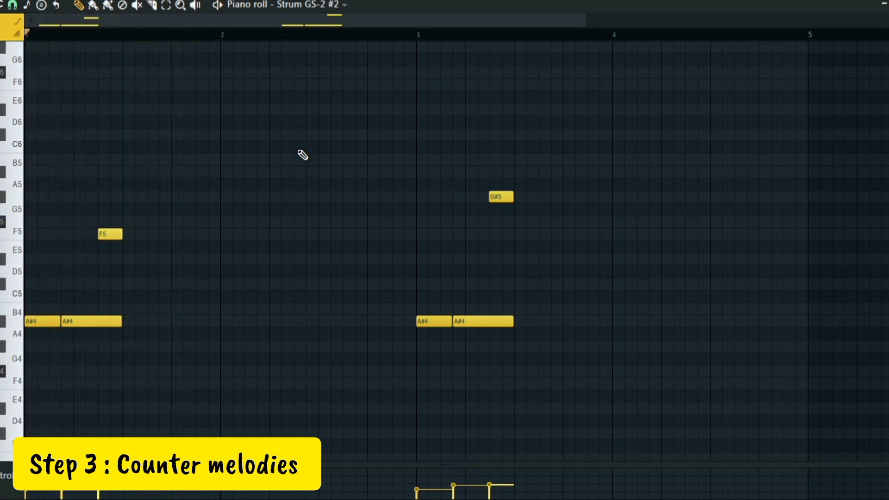
key("space")
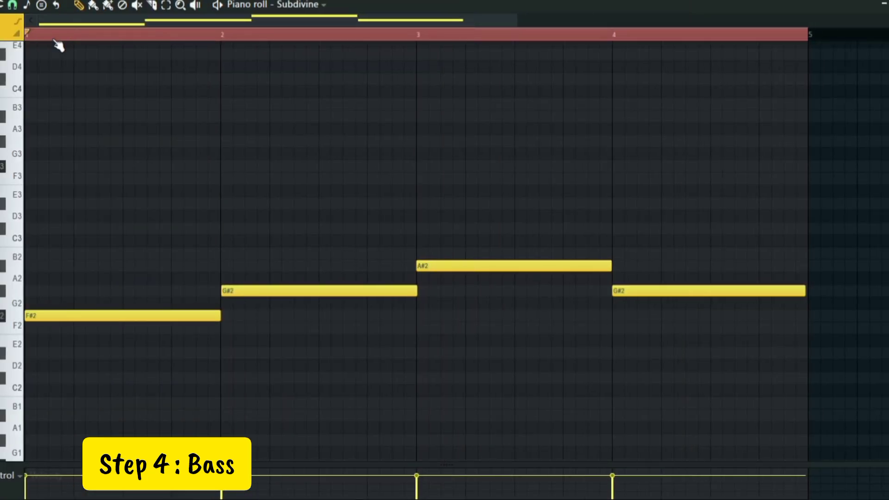
Step: Audition the Subdivine bass line and the LABS pad chords in their piano rolls
key("space")
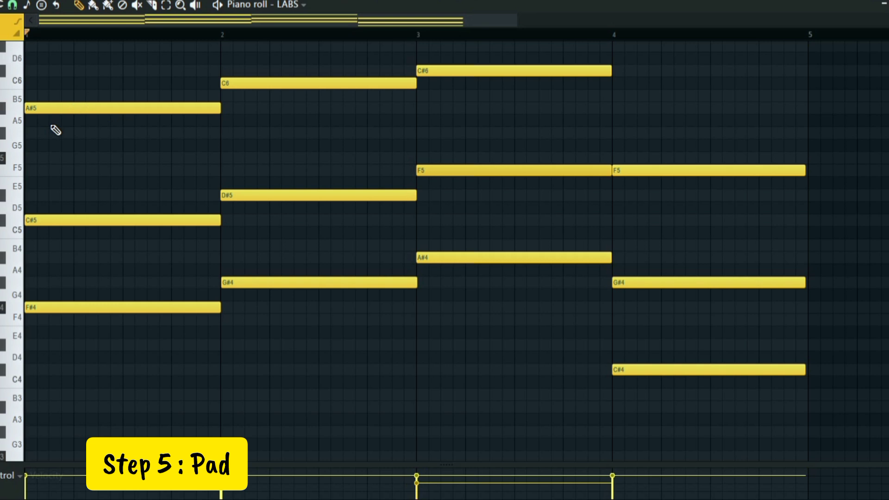
key("space")
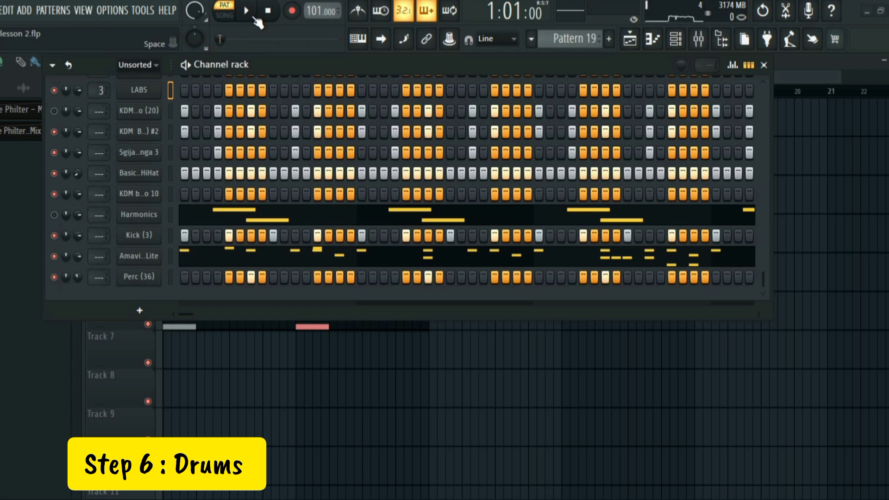
Step: Play the full drum pattern in Pattern 19 and stop playback
left_click(255, 19)
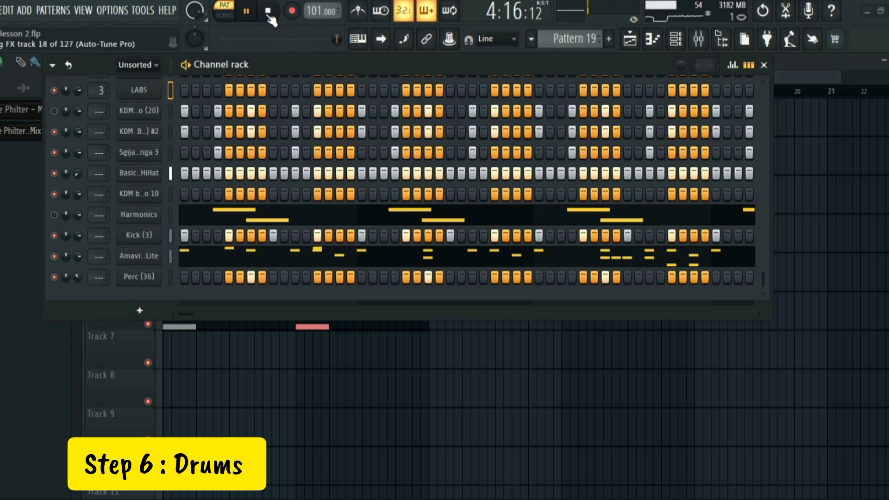
left_click(267, 13)
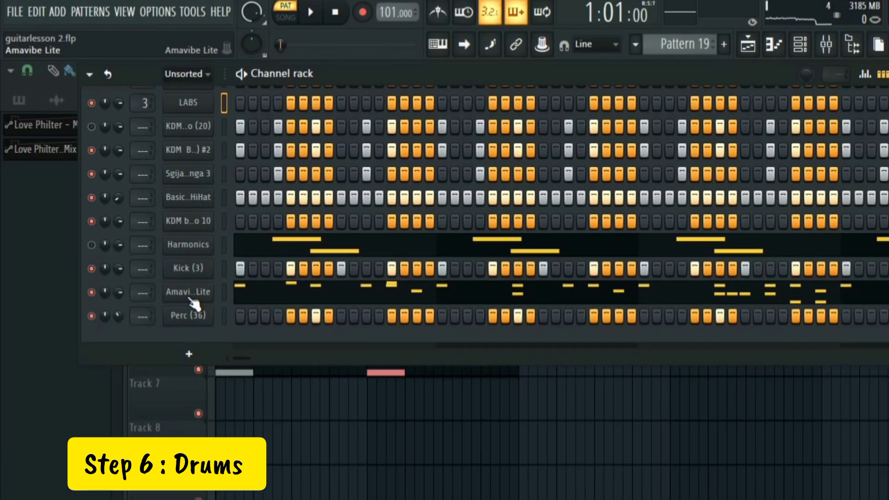
Step: Inspect the Amavibe Lite instrument and its Amapiano Drumkit 1 kit, then return to the channel rack
left_click(191, 300)
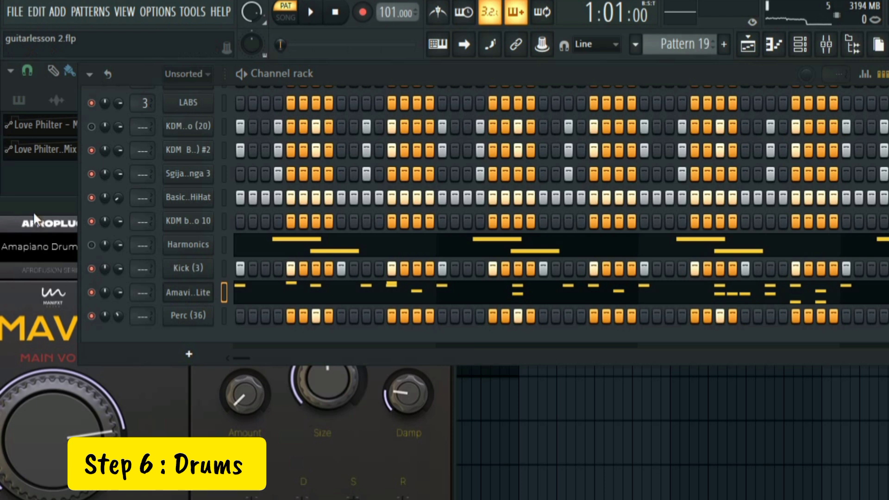
left_click_drag(30, 207, 378, 99)
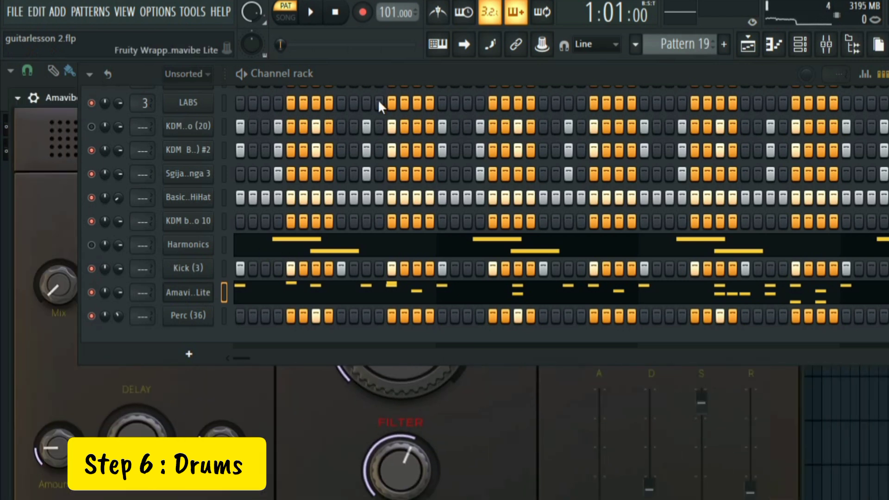
key("F6")
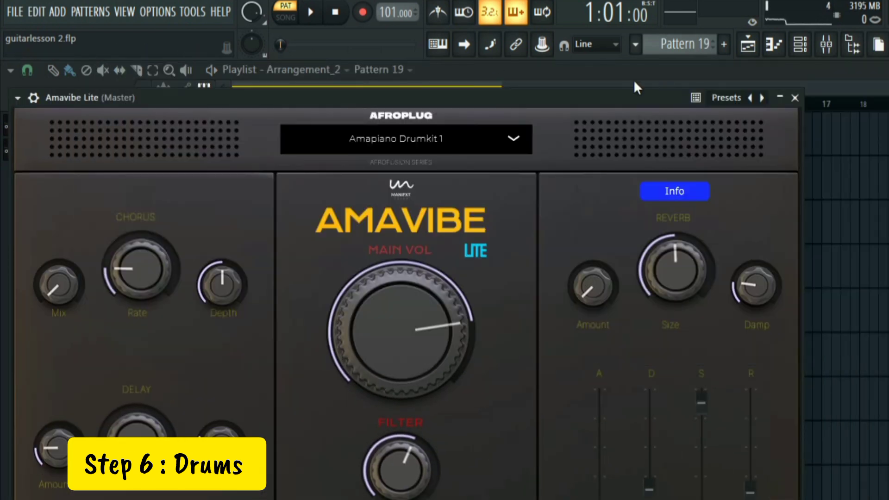
left_click_drag(564, 96, 598, 92)
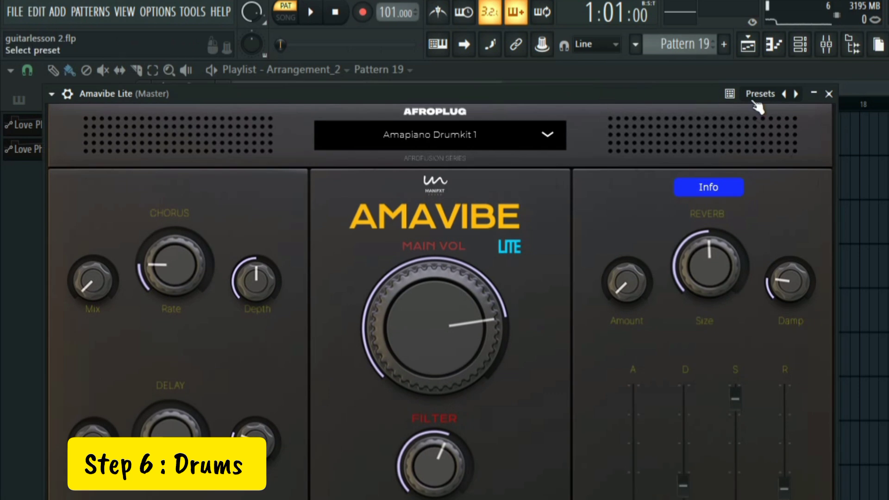
left_click(829, 94)
left_click(800, 44)
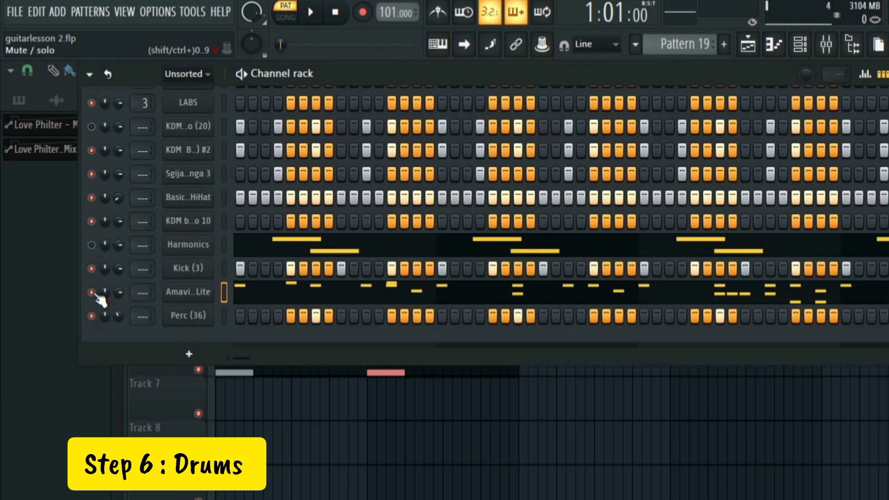
Step: Mute the Amavibe Lite channel and play the drum pattern without it
left_click(92, 292)
key("space")
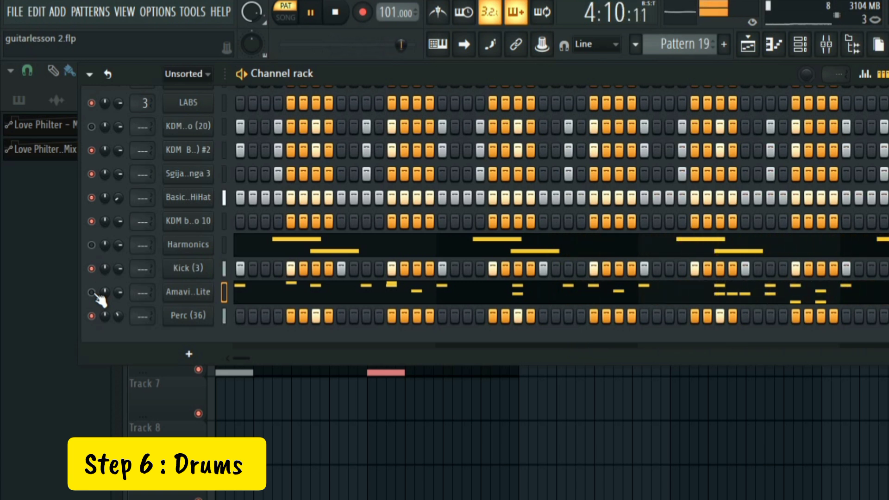
Step: Stop playback and audition the Amavibe Lite drum sounds one by one in its piano roll, from A#5 down to C5
key("space")
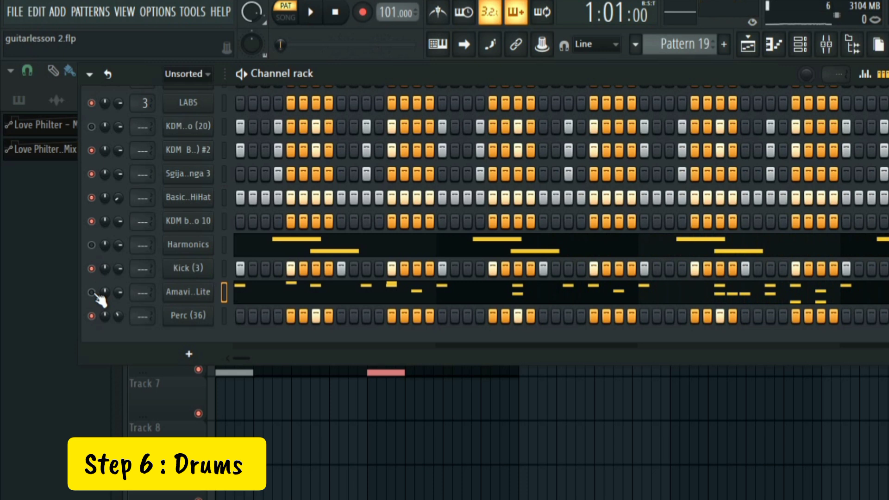
left_click(262, 298)
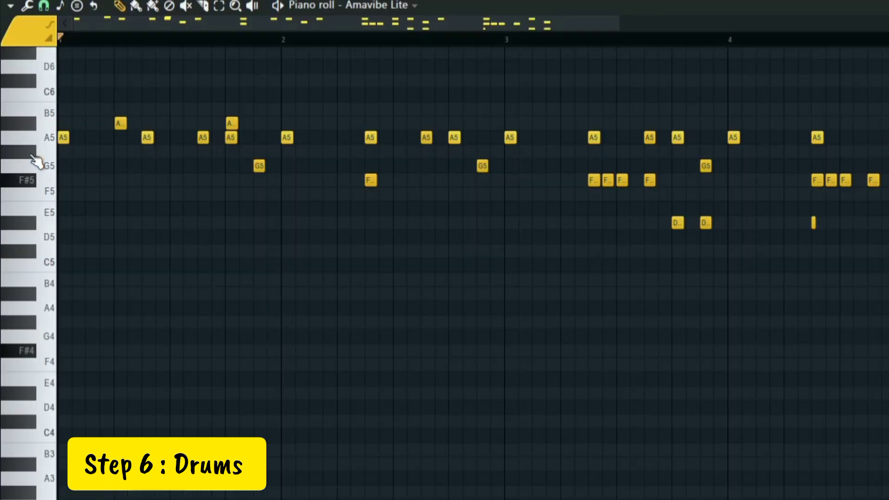
left_click(31, 125)
left_click(31, 138)
left_click(32, 152)
left_click(36, 176)
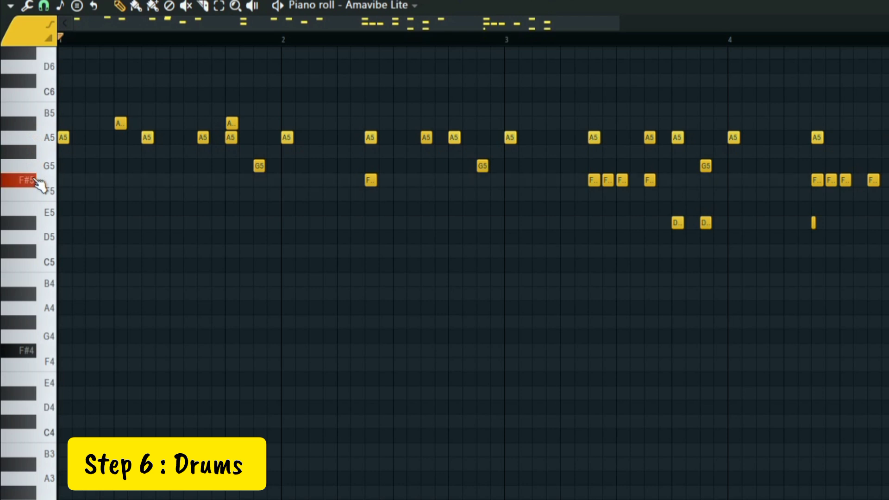
left_click(40, 192)
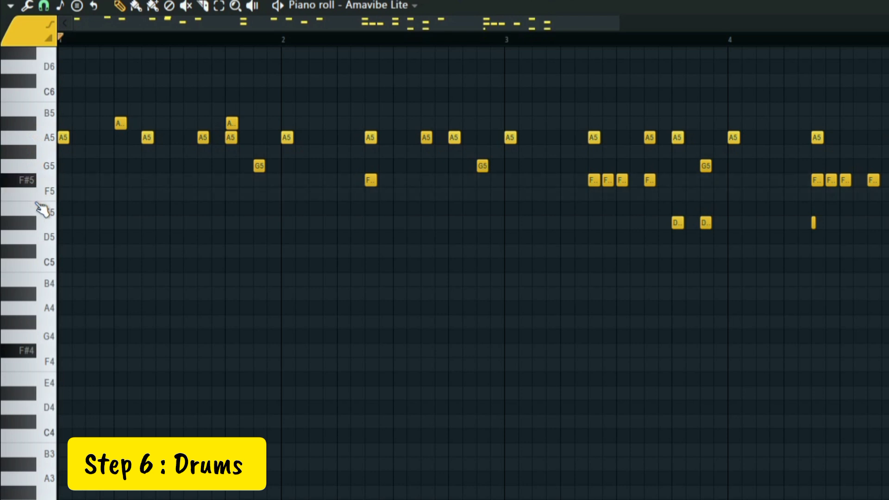
left_click(40, 234)
left_click(34, 266)
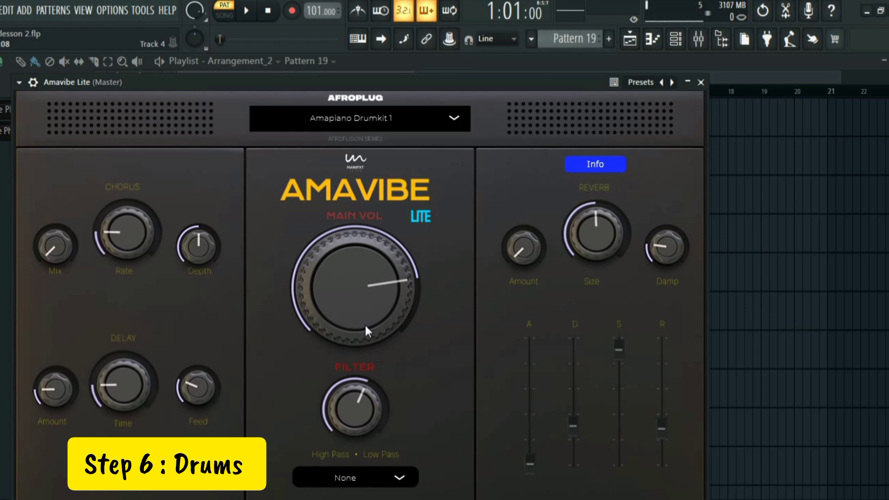
Step: Look through the Amavibe Lite preset list, leave Amapiano Drumkit 1 selected and close the instrument
left_click(393, 122)
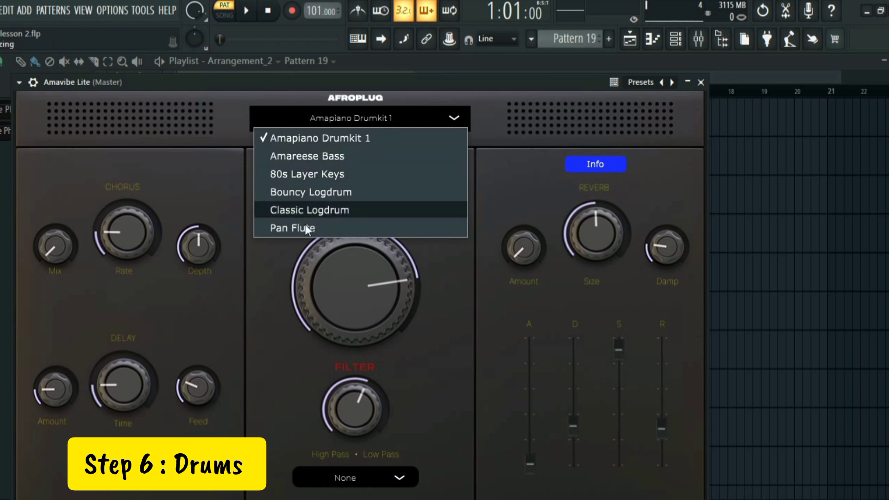
left_click(498, 157)
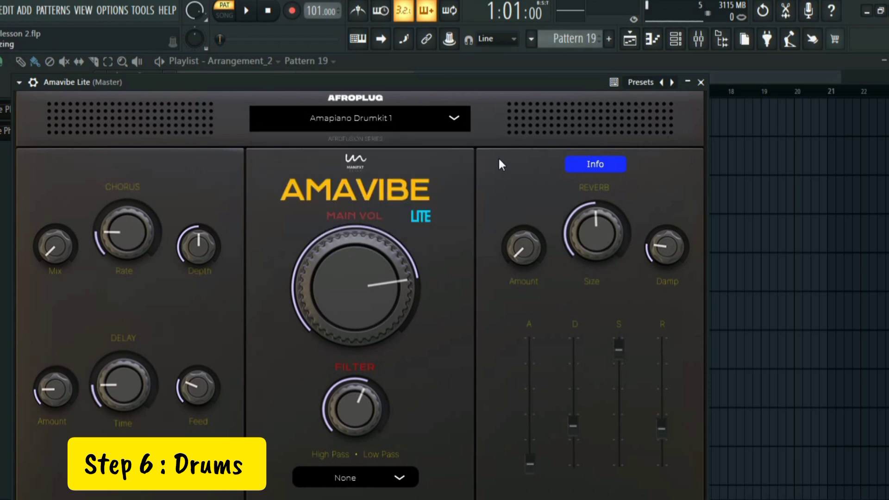
left_click(703, 83)
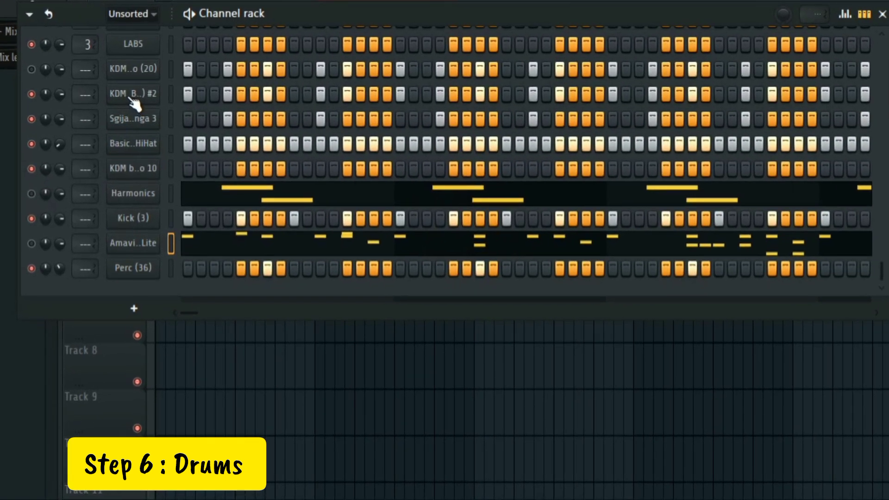
Step: Inspect the KDM B #2 and Sgija..nga 3 samples and play them with the kick, perc, hi-hat and KDM b..o 10 channels muted
left_click(136, 105)
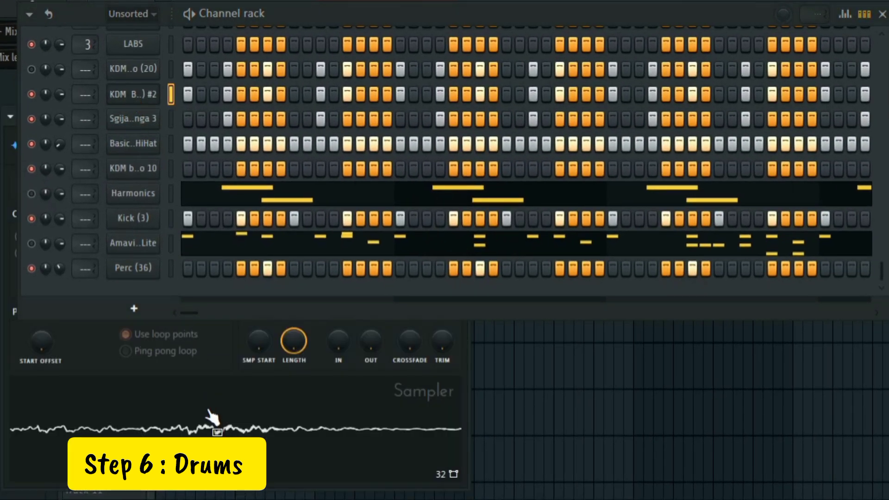
left_click(142, 121)
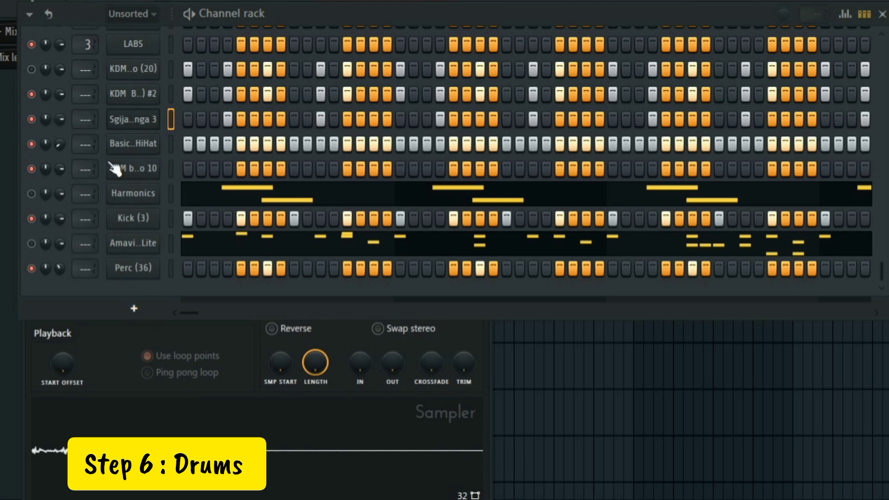
left_click(31, 219)
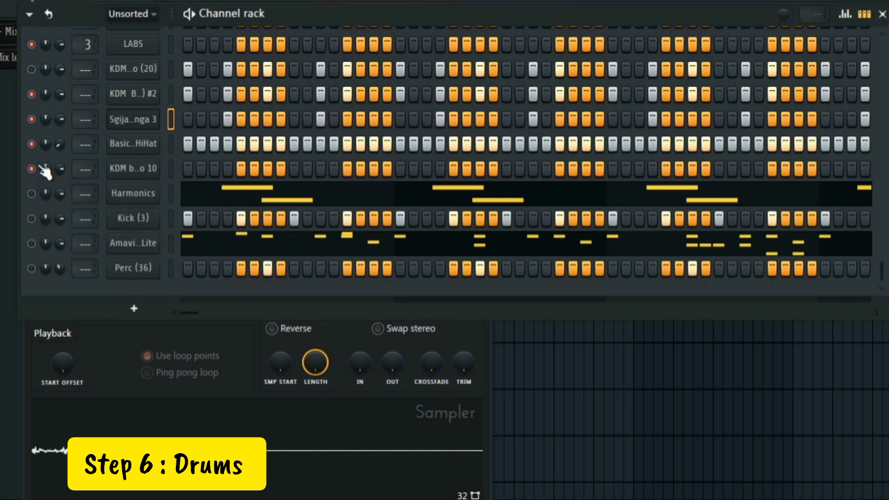
left_click(31, 144)
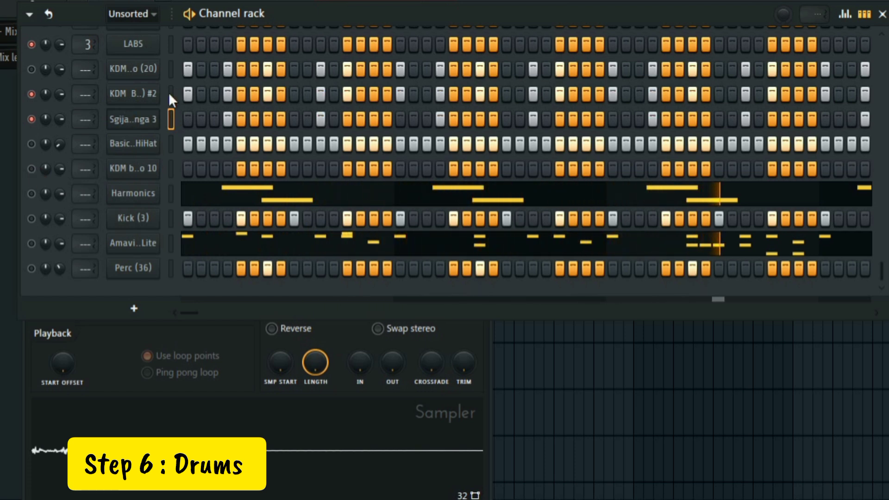
Step: Bring the Basic HiHat, Kick (3), Perc (36) and Amavibe Lite channels back into the drum pattern one at a time between playbacks
left_click(140, 147)
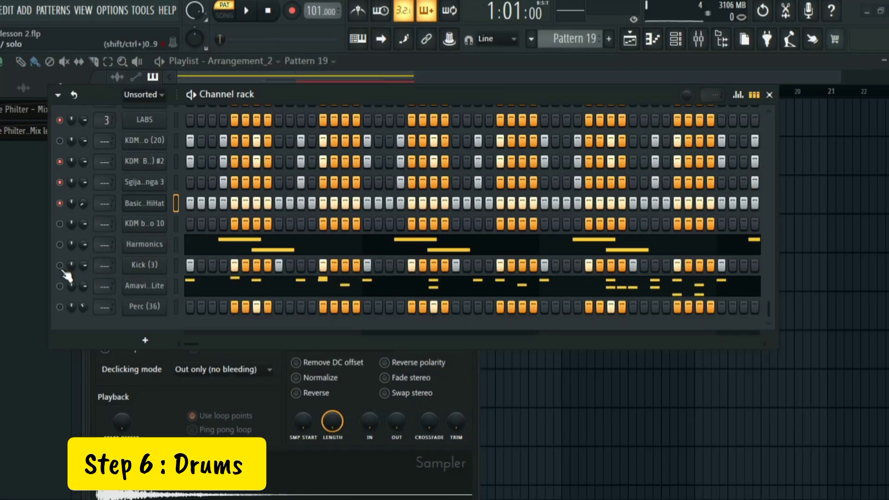
key("space")
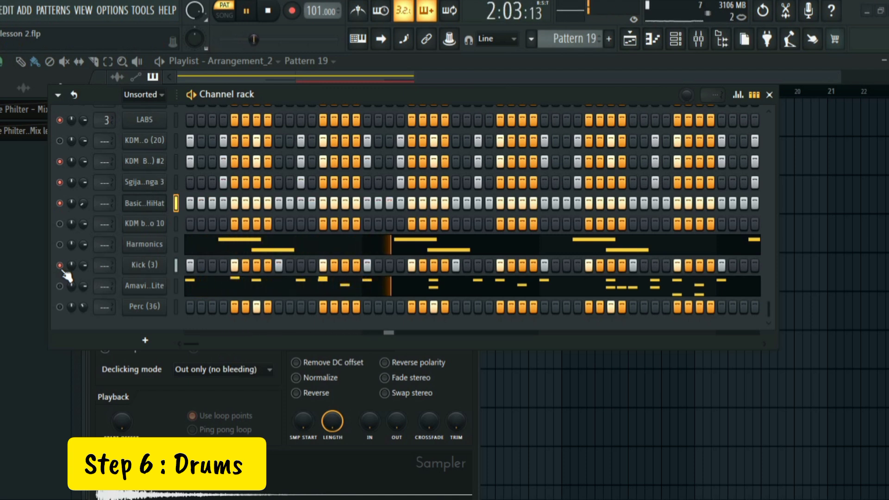
left_click(59, 307)
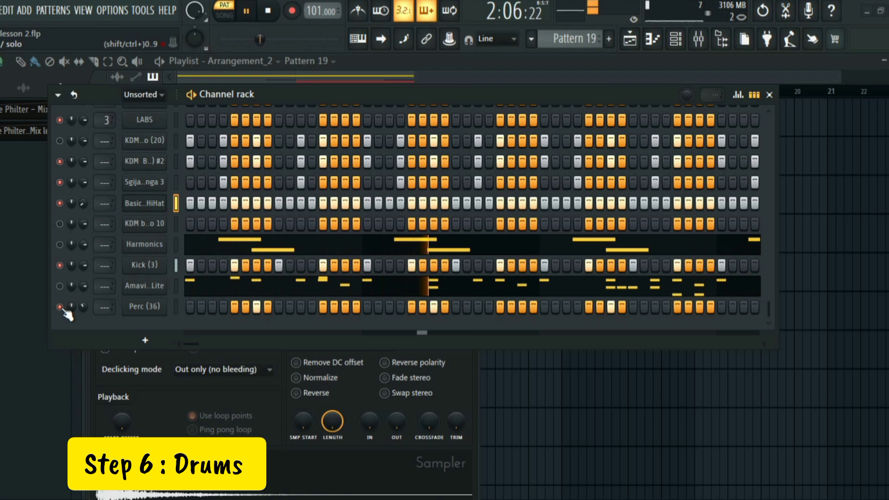
key("space")
left_click(60, 286)
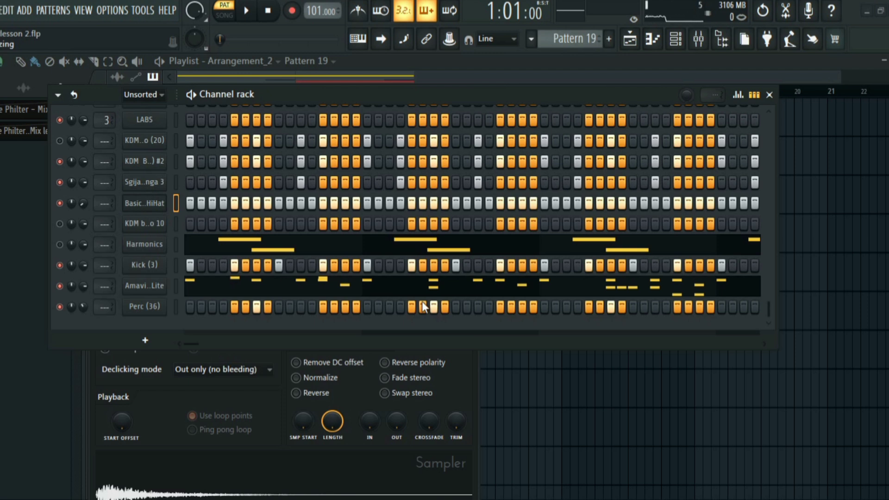
Step: Play the full arrangement in the playlist and follow playback through the section starting at bar 17
left_click(247, 10)
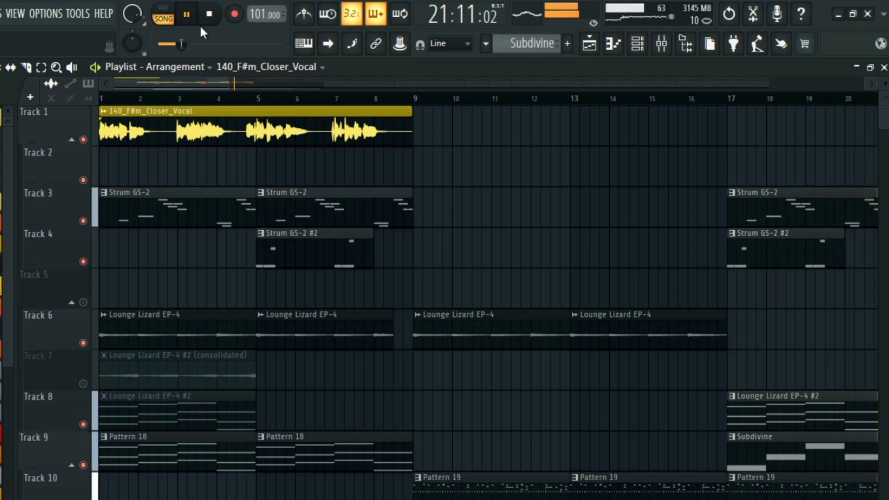
left_click_drag(225, 82, 252, 82)
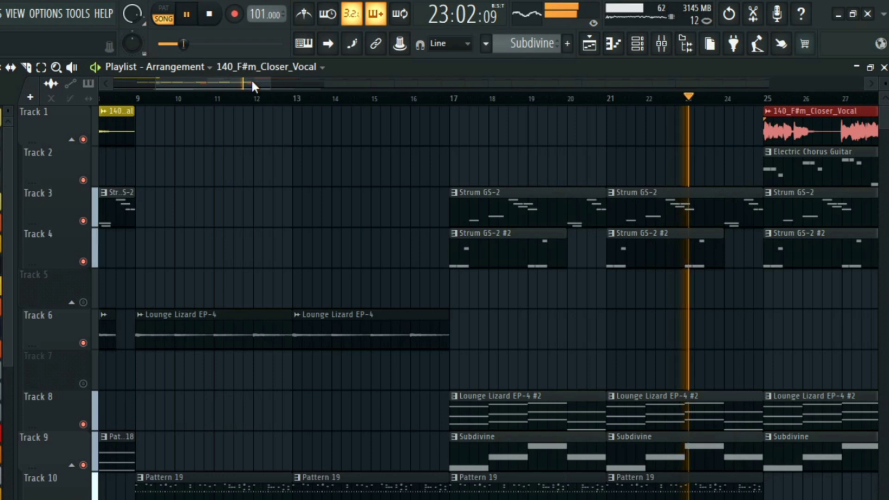